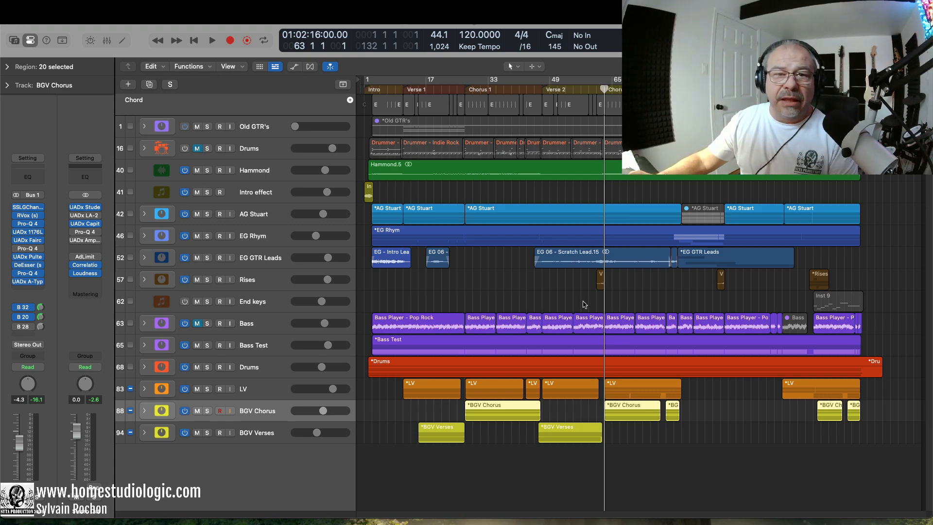
- Play the full mix from bar 63 through the chorus that follows Verse 2
{"action": "key", "text": "space"}
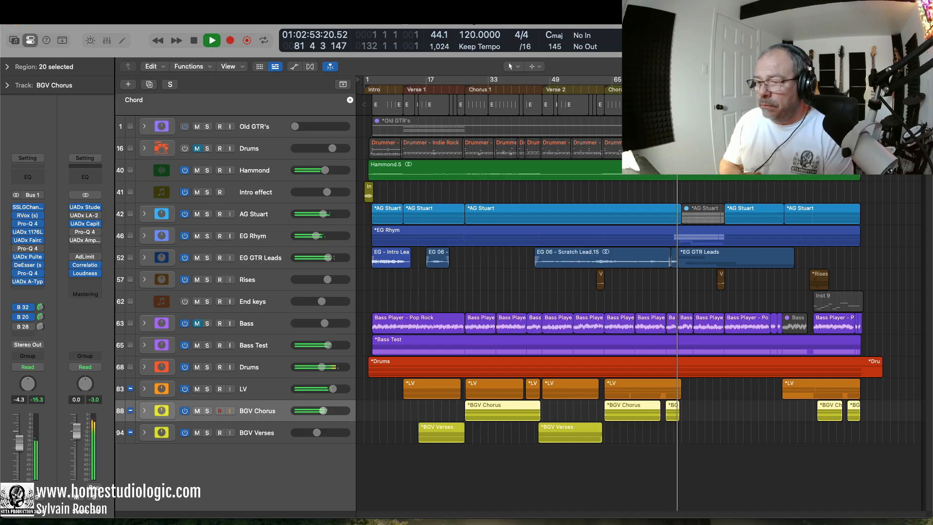
{"action": "key", "text": "space"}
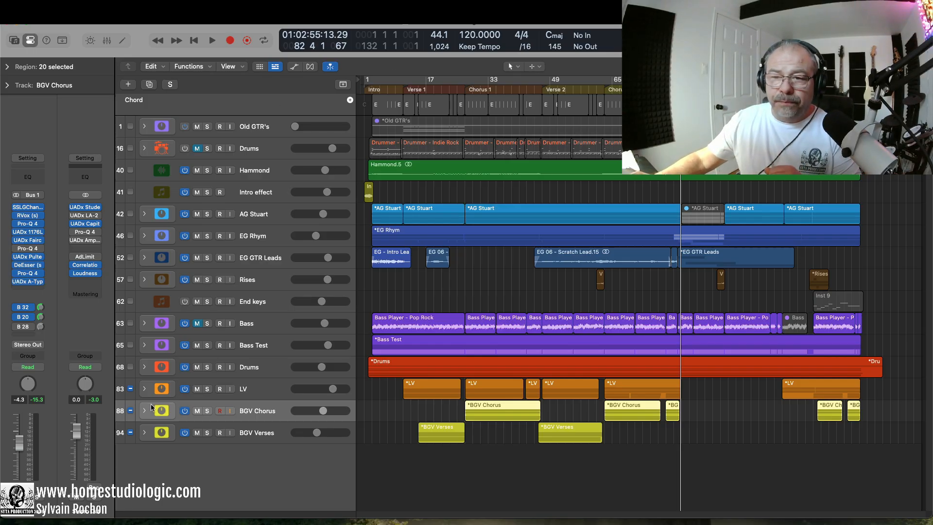
- Expand the LV track stack, widen the track headers to fit the full names, and increase the track height
{"action": "left_click", "coordinate": [144, 389]}
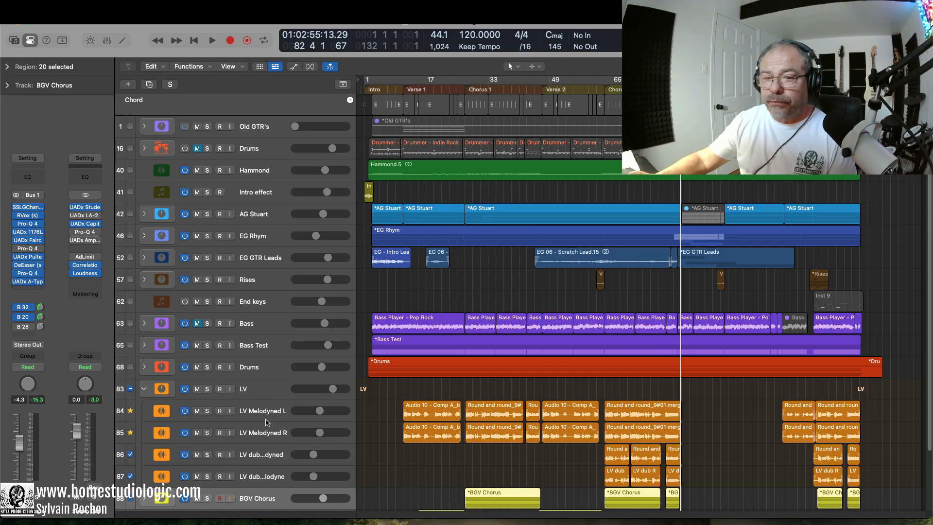
{"action": "scroll", "coordinate": [272, 432], "scroll_direction": "down", "scroll_amount": 1}
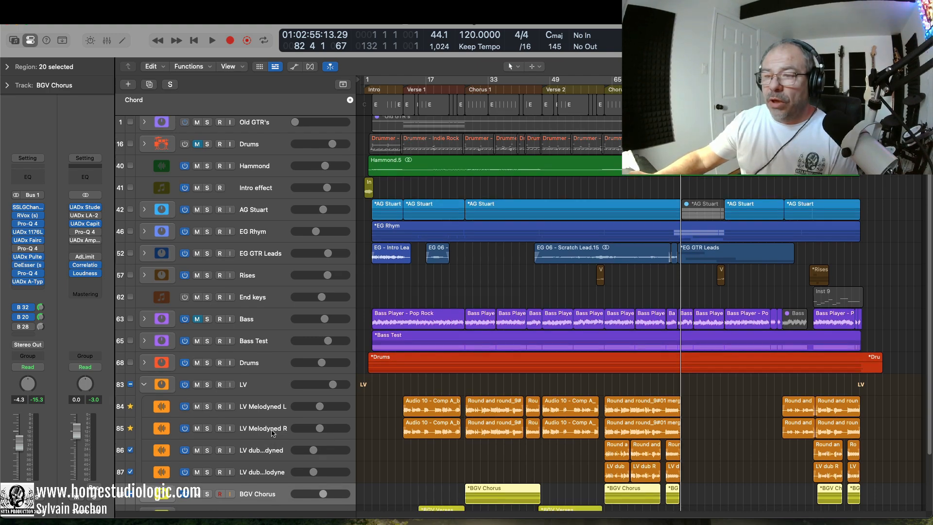
{"action": "scroll", "coordinate": [272, 432], "scroll_direction": "down", "scroll_amount": 5}
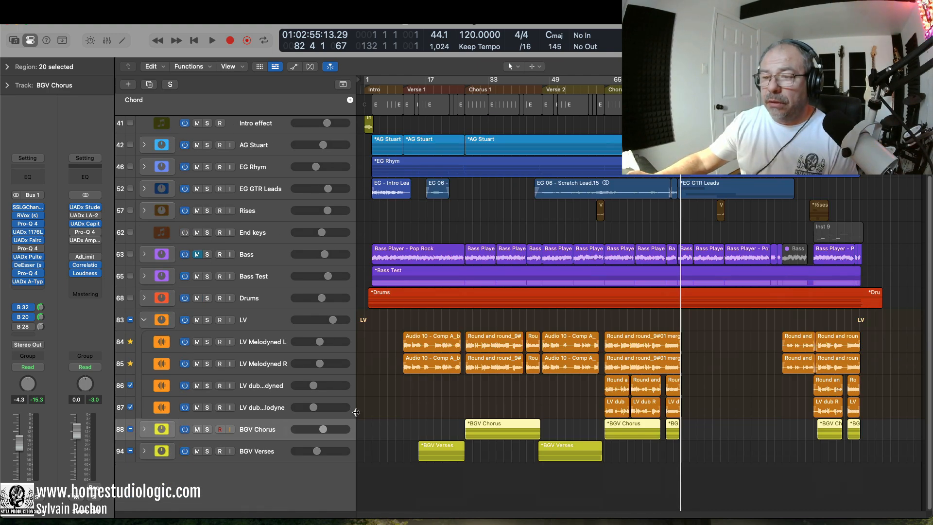
{"action": "left_click_drag", "start_coordinate": [356, 412], "coordinate": [393, 408]}
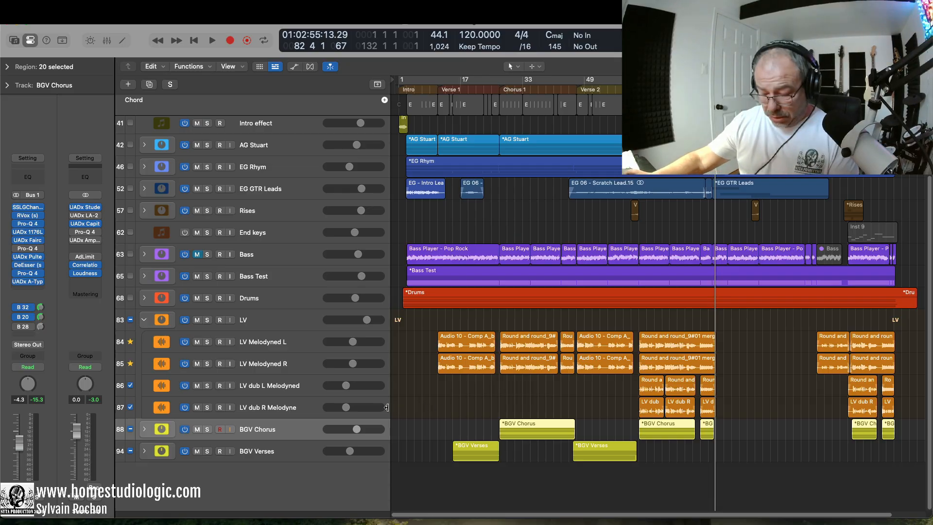
{"action": "key", "text": "super+Down"}
{"action": "key", "text": "super+Down"}
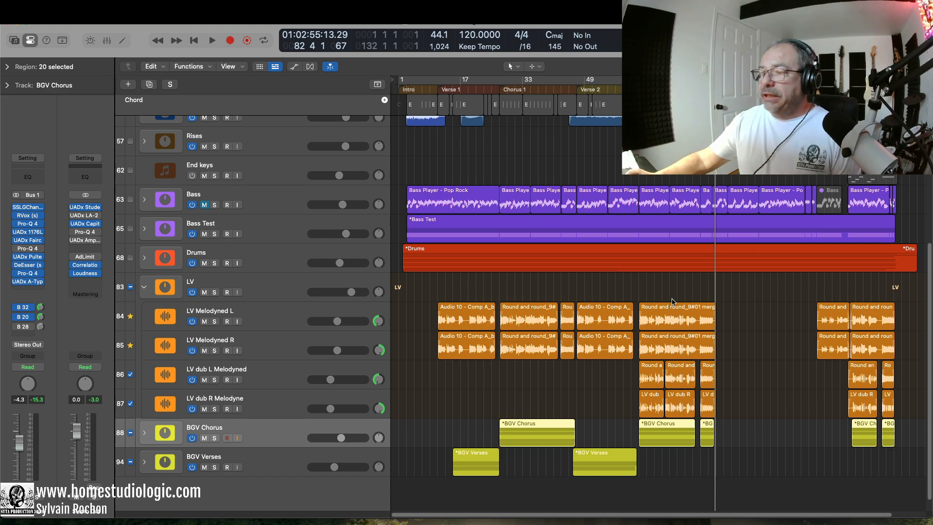
- Solo the LV stack and play it from bar 57 through the chorus after Verse 2
{"action": "left_click", "coordinate": [215, 292]}
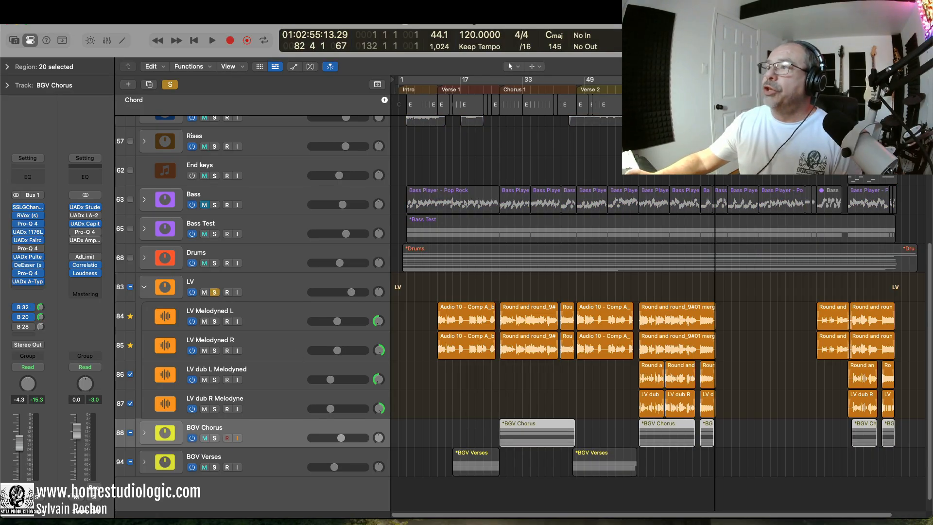
{"action": "left_click_drag", "start_coordinate": [715, 79], "coordinate": [639, 80]}
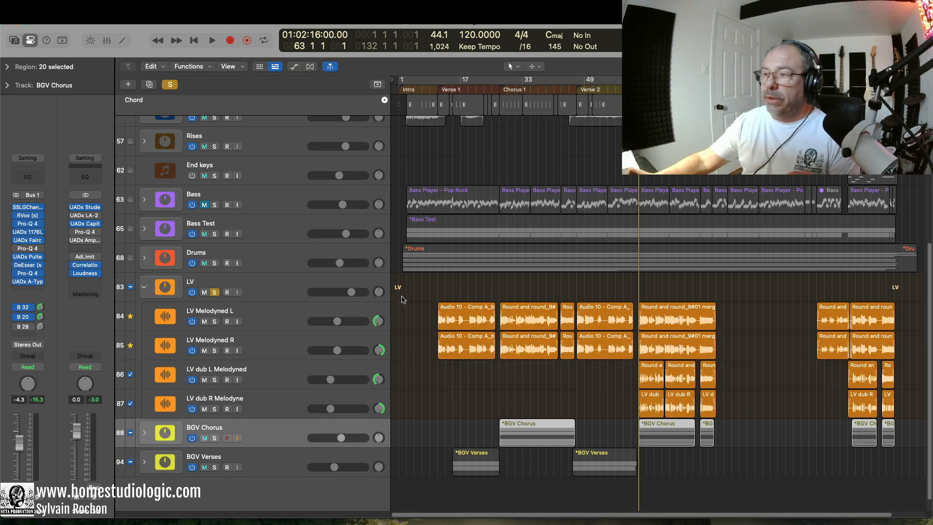
{"action": "left_click_drag", "start_coordinate": [639, 93], "coordinate": [615, 91]}
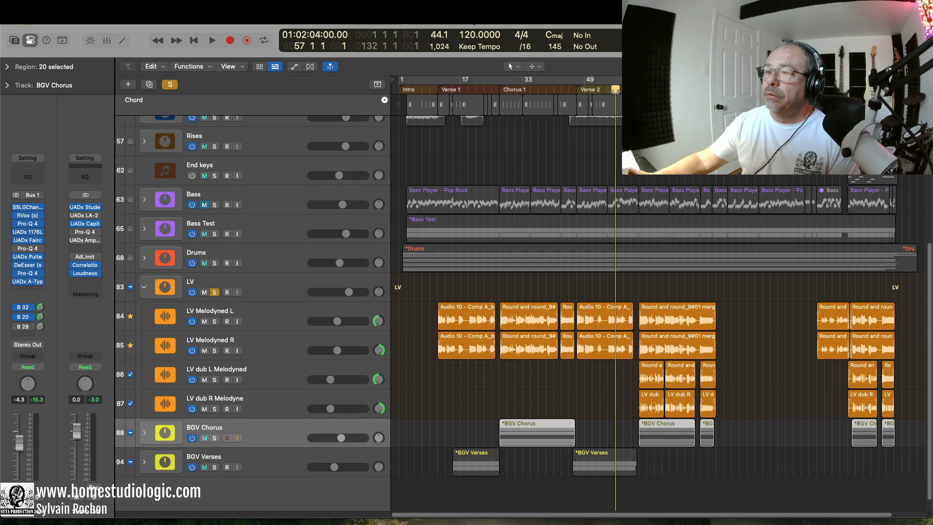
{"action": "key", "text": "space"}
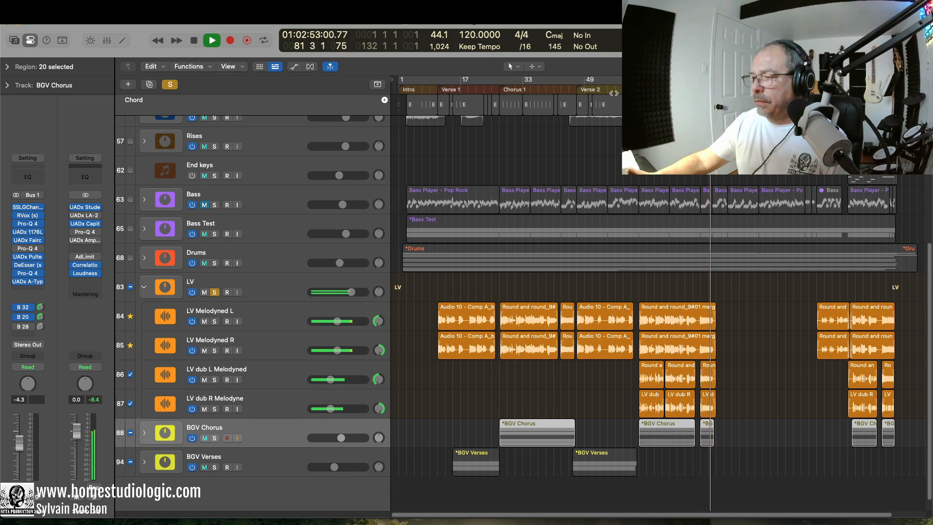
{"action": "key", "text": "space"}
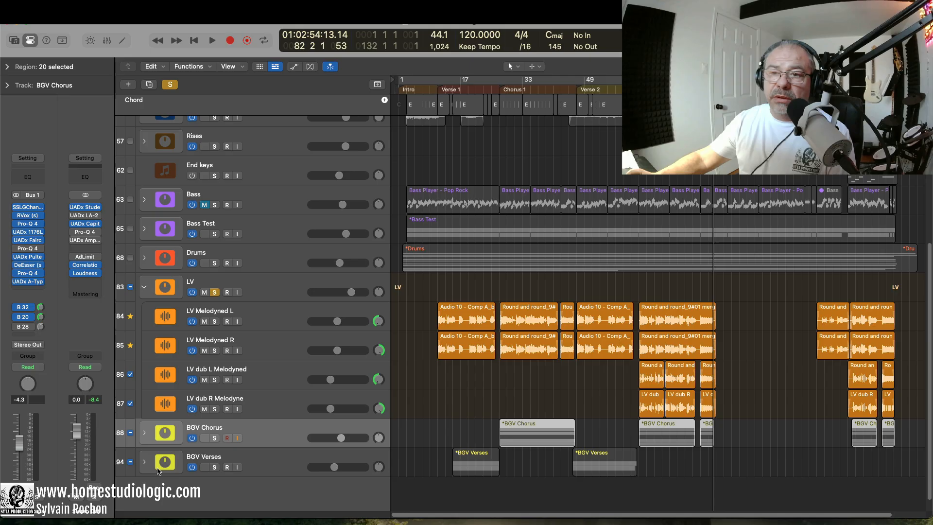
- Collapse the LV stack and take it out of solo, and expand BGV Chorus along with its nested Har High Bus
{"action": "left_click", "coordinate": [143, 287]}
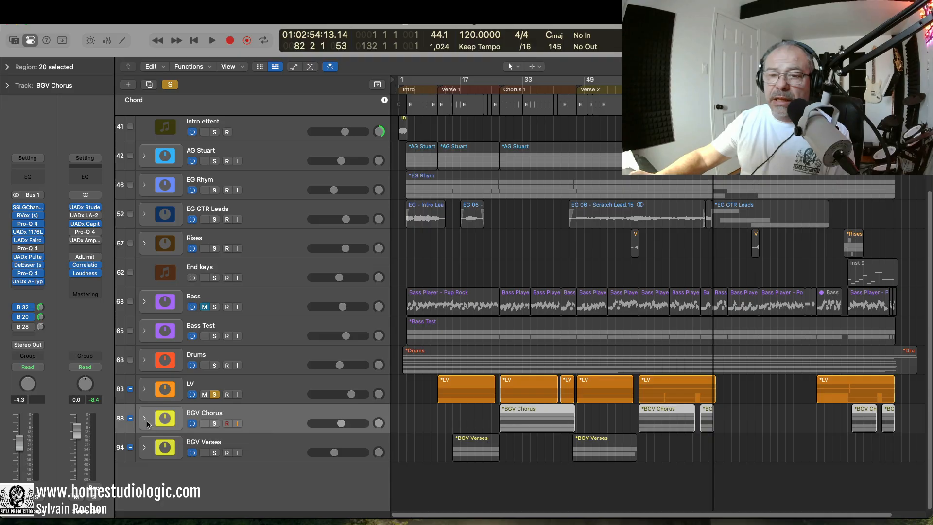
{"action": "left_click", "coordinate": [143, 419]}
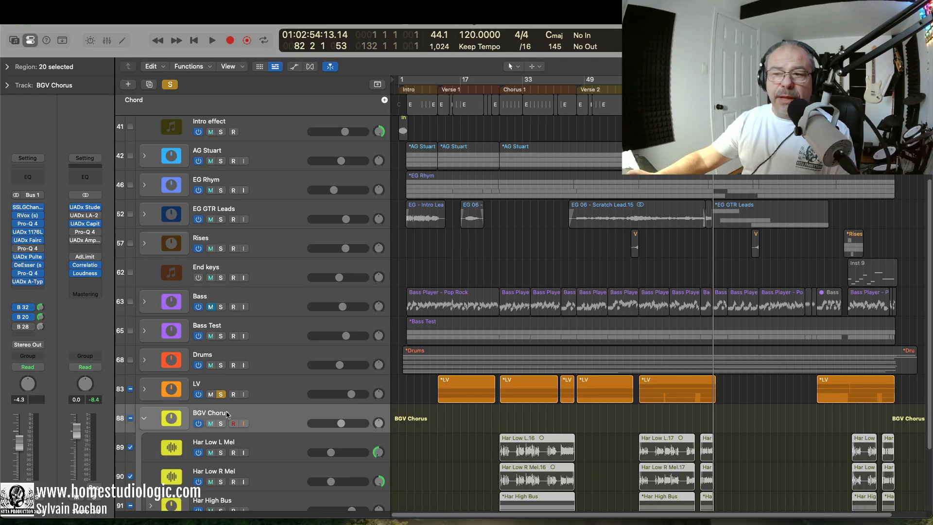
{"action": "left_click", "coordinate": [219, 394]}
{"action": "scroll", "coordinate": [228, 398], "scroll_direction": "down", "scroll_amount": 3}
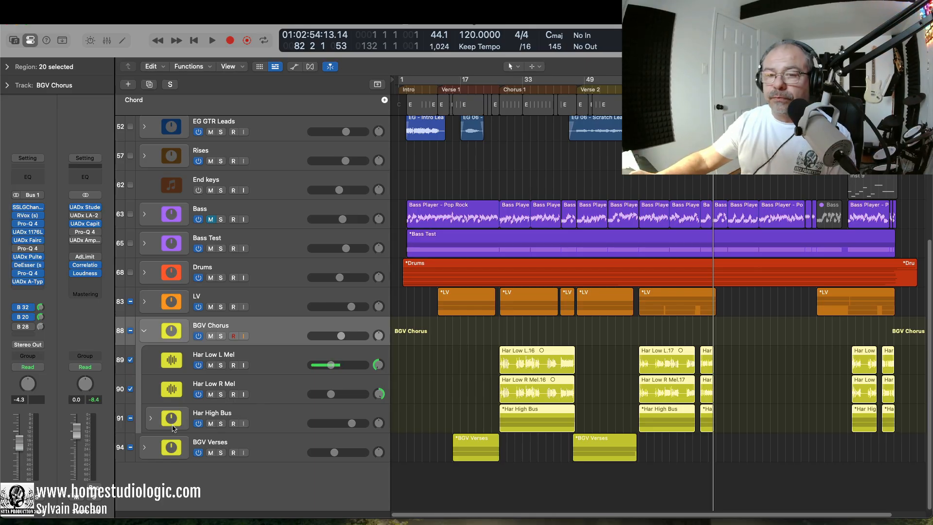
{"action": "left_click", "coordinate": [152, 420]}
{"action": "scroll", "coordinate": [219, 423], "scroll_direction": "down", "scroll_amount": 2}
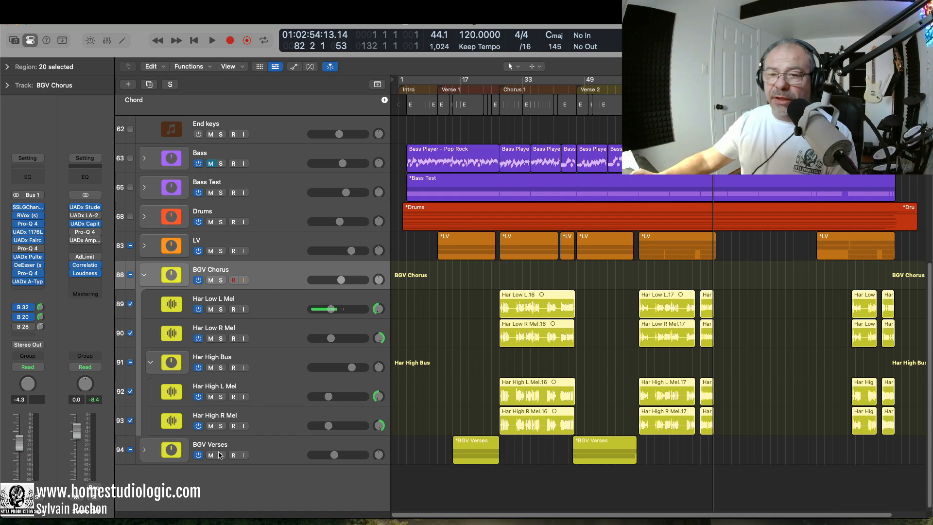
- Look at the tracks inside the BGV Verses stack and collapse it again
{"action": "left_click", "coordinate": [144, 451]}
{"action": "scroll", "coordinate": [186, 443], "scroll_direction": "down", "scroll_amount": 3}
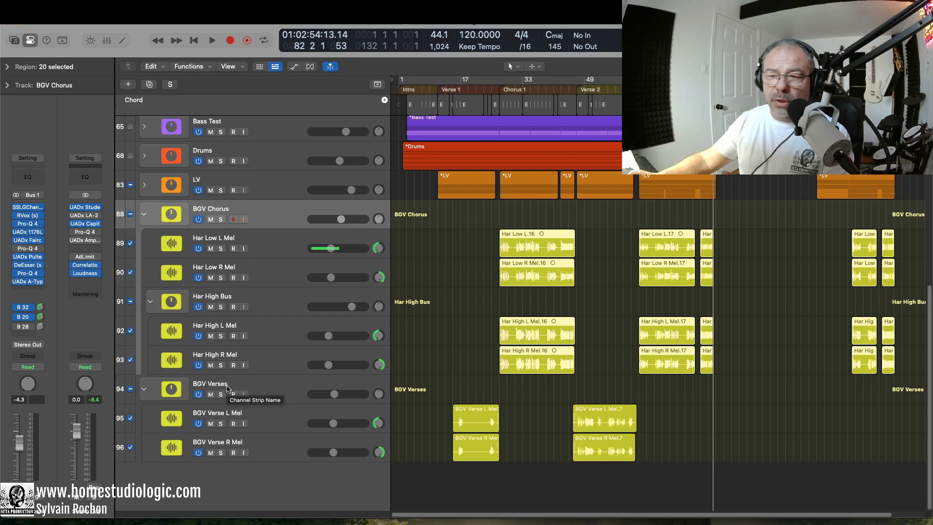
{"action": "left_click", "coordinate": [144, 388]}
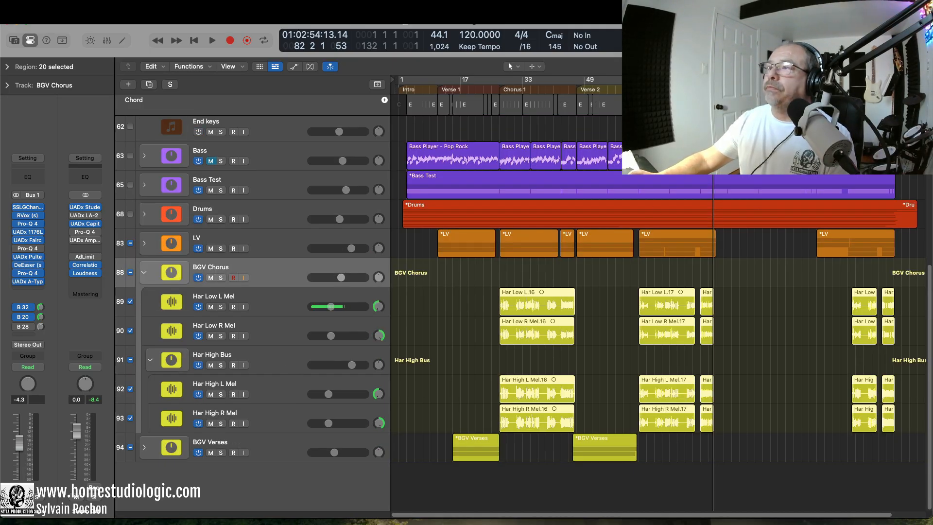
- Solo the LV and BGV Chorus stacks and play them together from bar 63 through the chorus
{"action": "key", "text": "comma"}
{"action": "key", "text": "comma"}
{"action": "key", "text": "comma"}
{"action": "key", "text": "comma"}
{"action": "key", "text": "comma"}
{"action": "key", "text": "comma"}
{"action": "key", "text": "comma"}
{"action": "key", "text": "comma"}
{"action": "key", "text": "comma"}
{"action": "key", "text": "comma"}
{"action": "key", "text": "comma"}
{"action": "key", "text": "comma"}
{"action": "key", "text": "comma"}
{"action": "key", "text": "comma"}
{"action": "key", "text": "comma"}
{"action": "key", "text": "comma"}
{"action": "key", "text": "comma"}
{"action": "key", "text": "comma"}
{"action": "key", "text": "comma"}
{"action": "key", "text": "comma"}
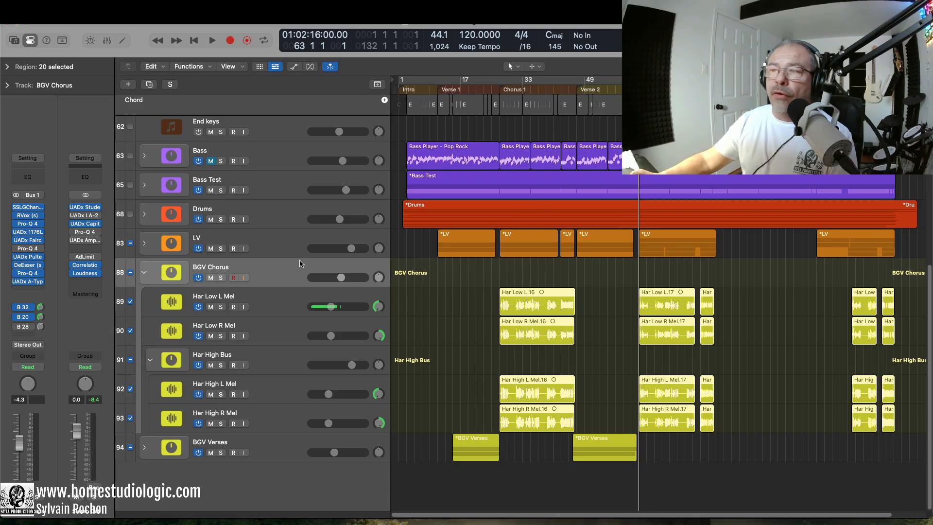
{"action": "left_click_drag", "start_coordinate": [221, 248], "coordinate": [222, 279]}
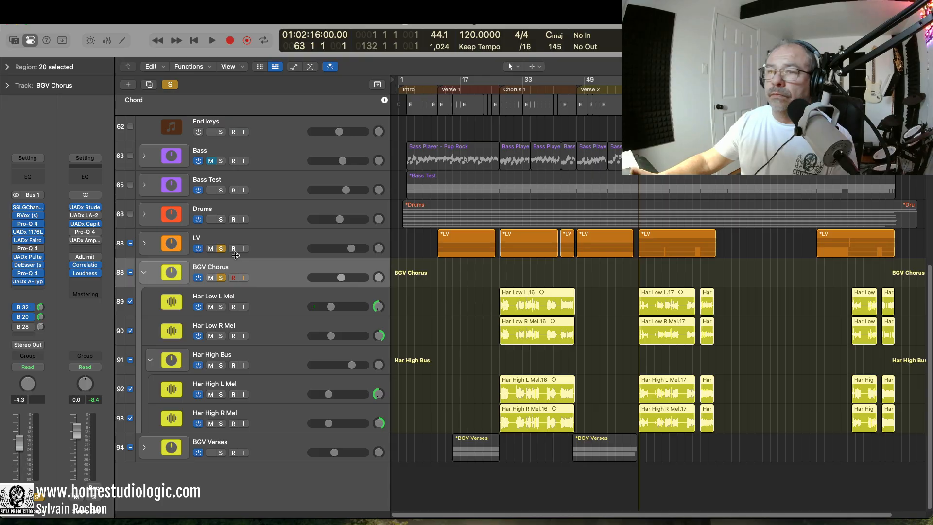
{"action": "key", "text": "space"}
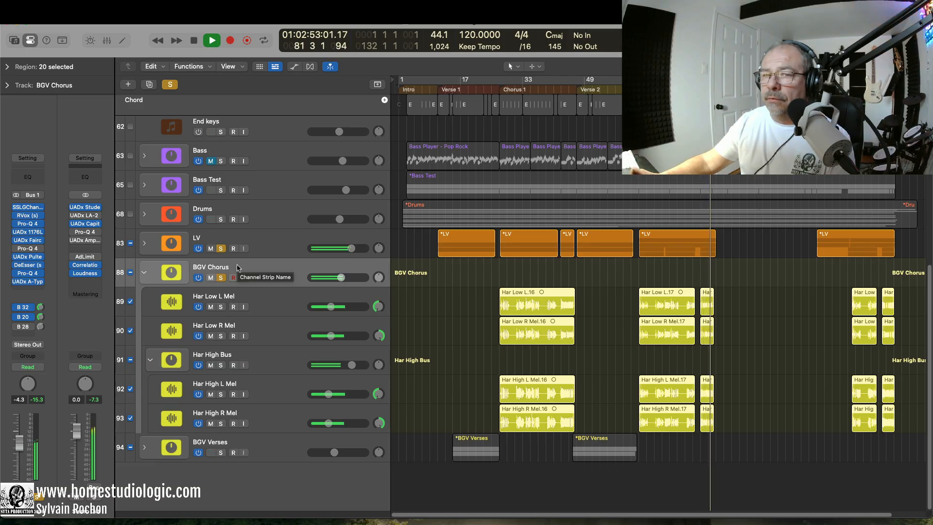
{"action": "key", "text": "space"}
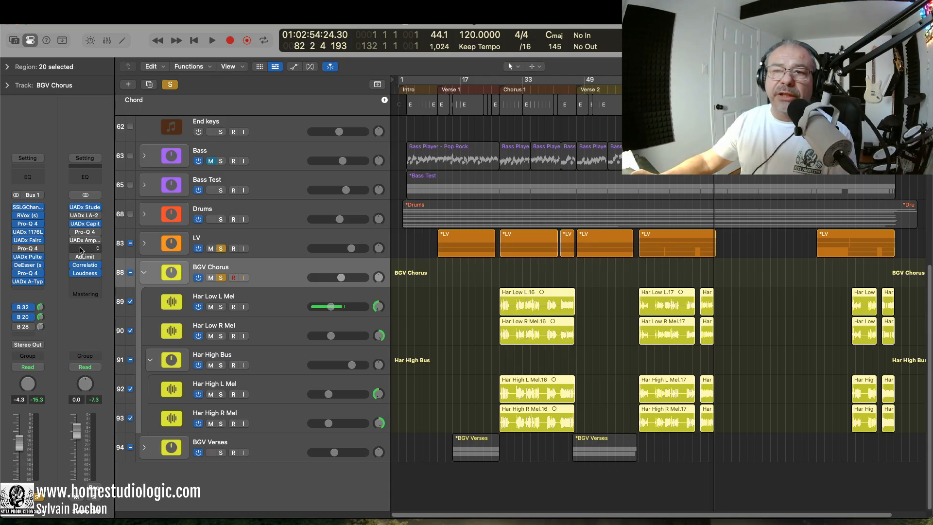
- Examine the filter settings of the SSLGChannel plug-in on BGV Chorus, and close its window
{"action": "left_click", "coordinate": [27, 207]}
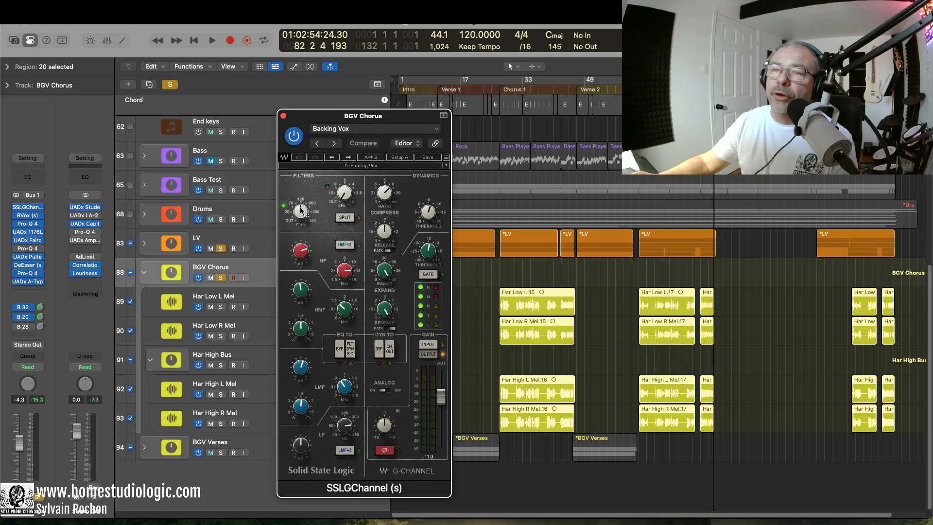
{"action": "mouse_move", "coordinate": [301, 211]}
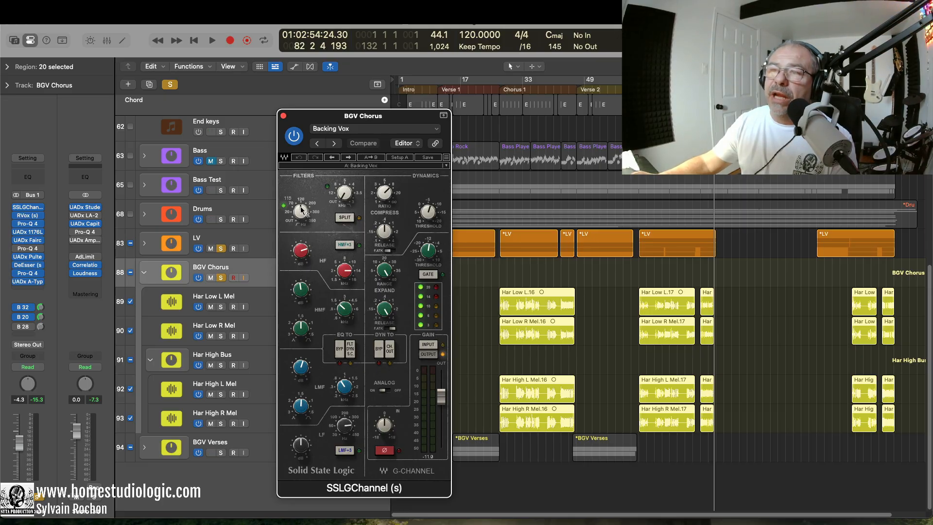
{"action": "left_click", "coordinate": [283, 116]}
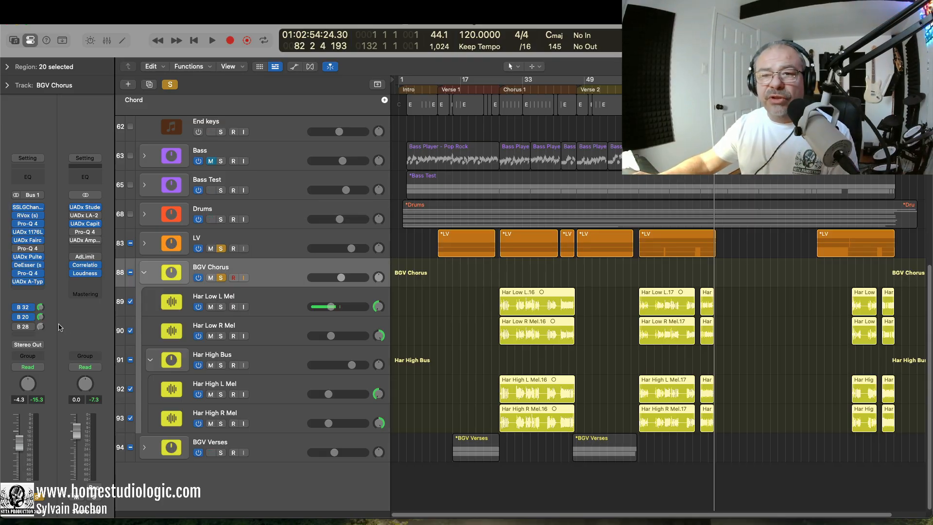
- Inspect the Bus 20 and Bus 32 sends of BGV Chorus, including the UADx Studio D Chorus settings on Bus 32
{"action": "left_click", "coordinate": [42, 319]}
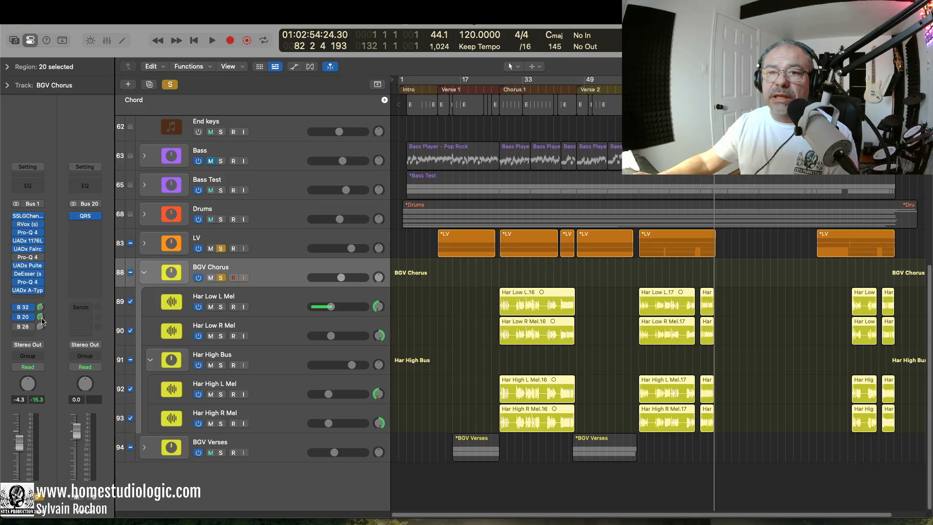
{"action": "left_click", "coordinate": [41, 308]}
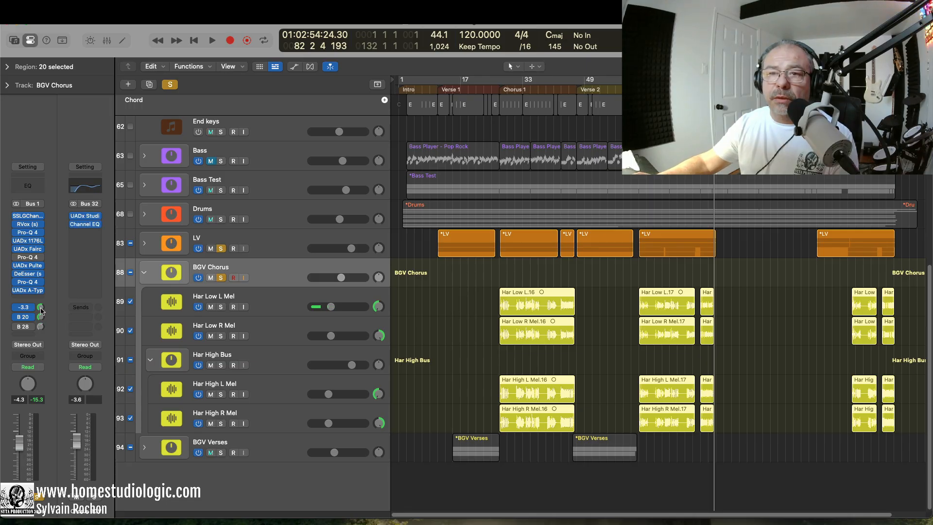
{"action": "left_click", "coordinate": [87, 219]}
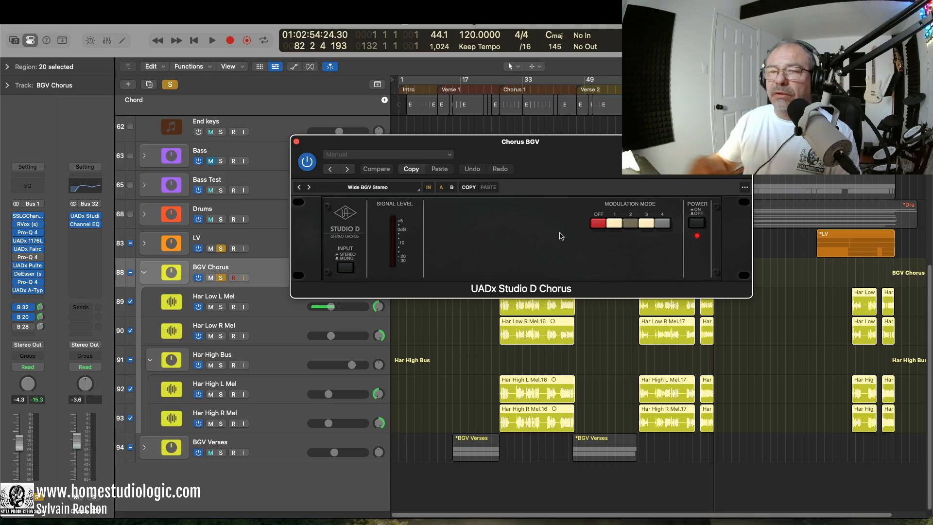
{"action": "left_click", "coordinate": [296, 142]}
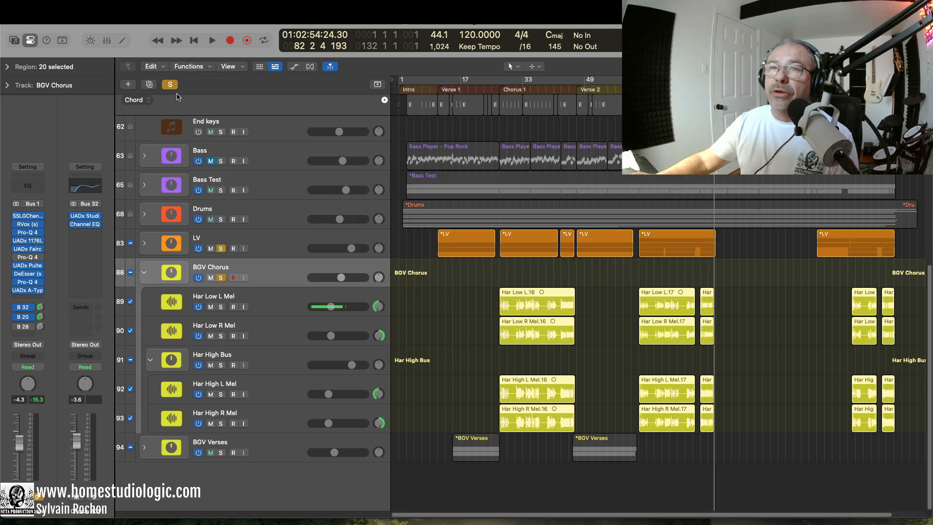
- Clear all track solos and play the full mix to hear the background vocals in context
{"action": "left_click", "coordinate": [169, 84]}
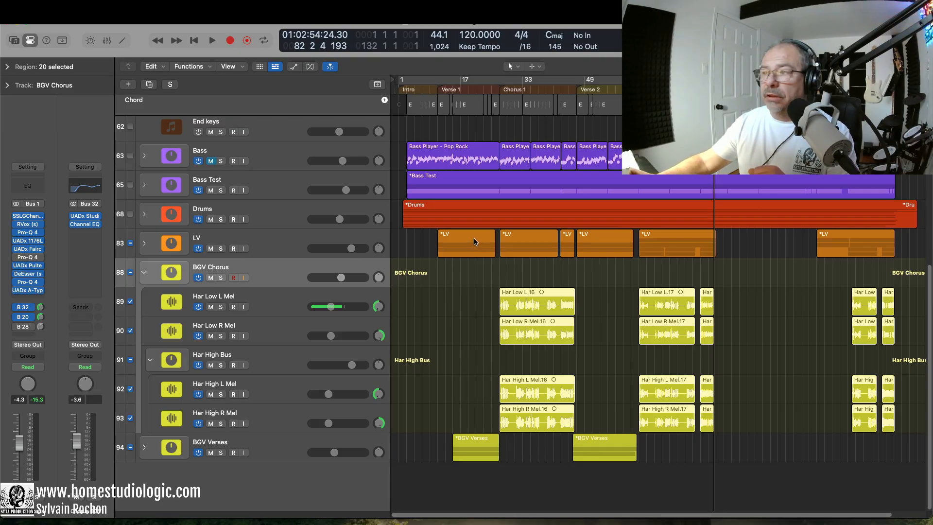
{"action": "key", "text": "space"}
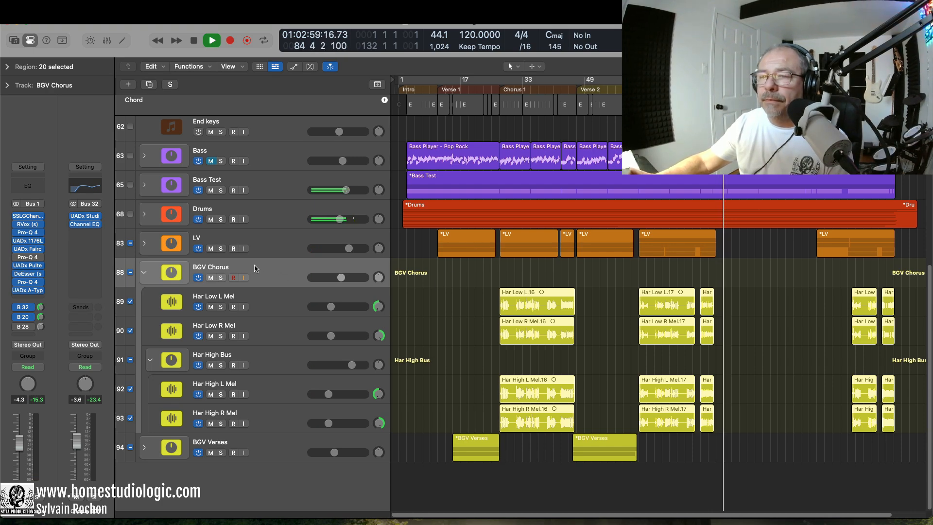
{"action": "key", "text": "space"}
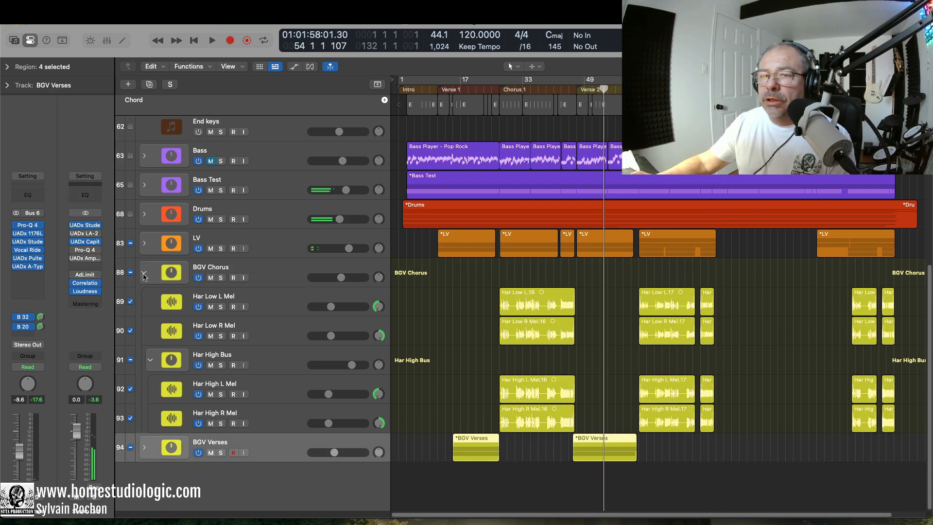
- Collapse the BGV Chorus stack and compare the channel strips of LV and BGV Chorus
{"action": "left_click", "coordinate": [144, 273]}
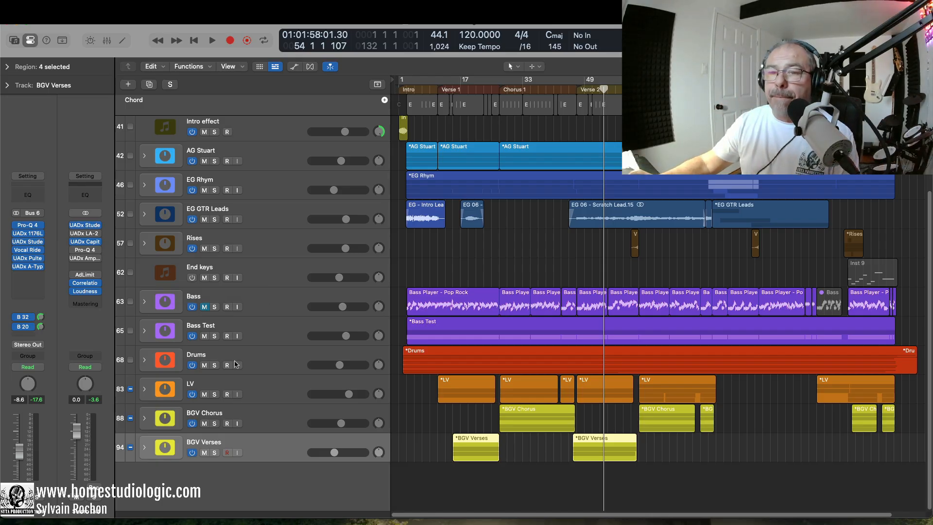
{"action": "left_click", "coordinate": [227, 395]}
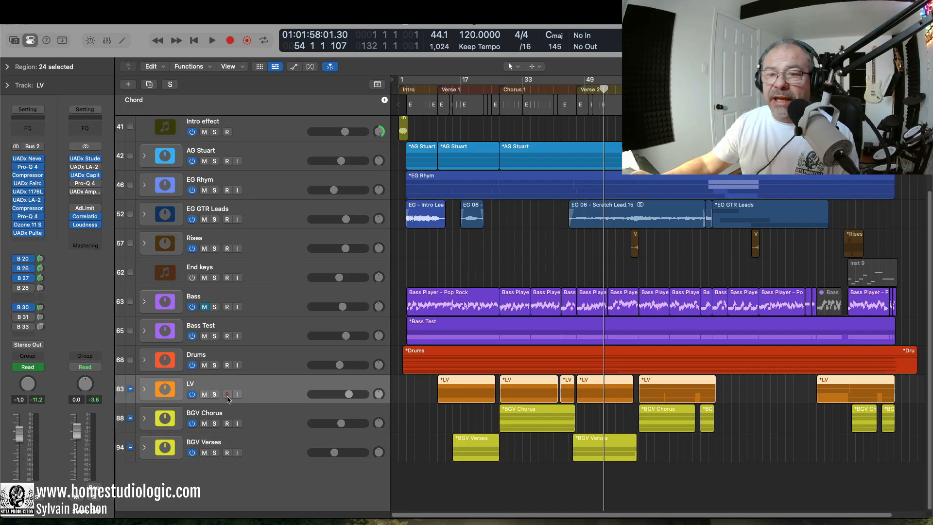
{"action": "left_click", "coordinate": [236, 413]}
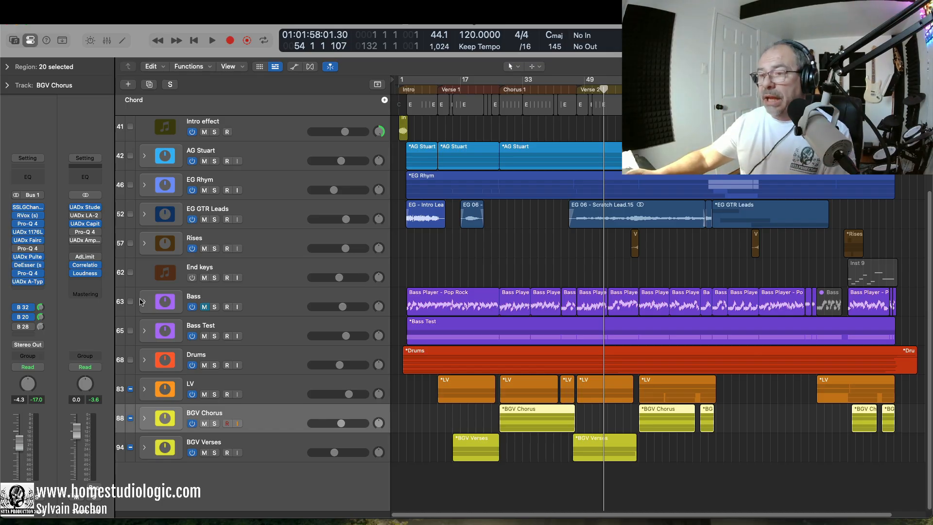
- Play the full mix from Chorus 1 and from the song's ending section to hear the background vocals in context
{"action": "left_click", "coordinate": [203, 308]}
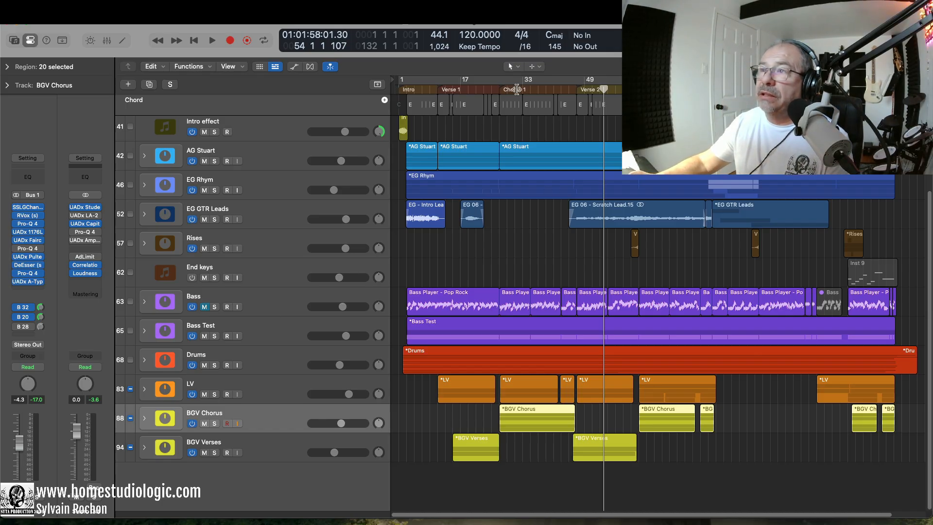
{"action": "left_click", "coordinate": [491, 88]}
{"action": "key", "text": "space"}
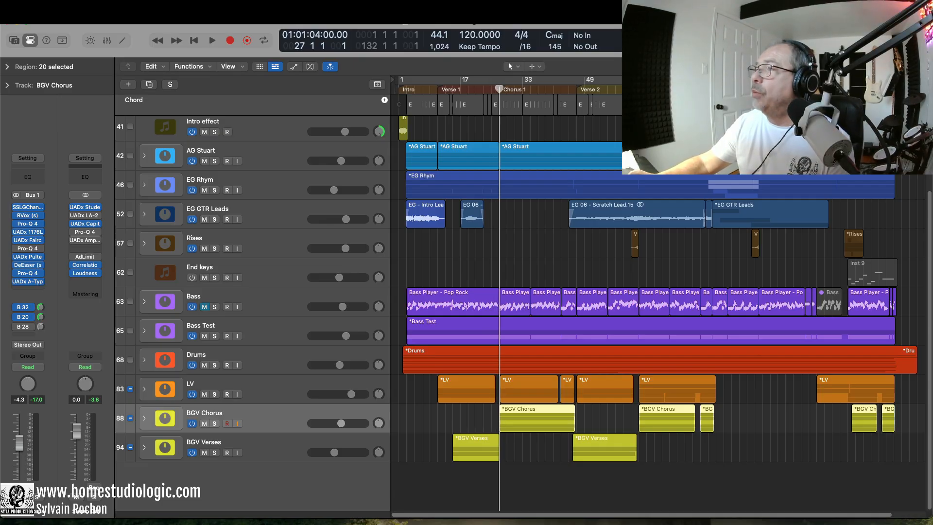
{"action": "left_click", "coordinate": [843, 89]}
{"action": "key", "text": "space"}
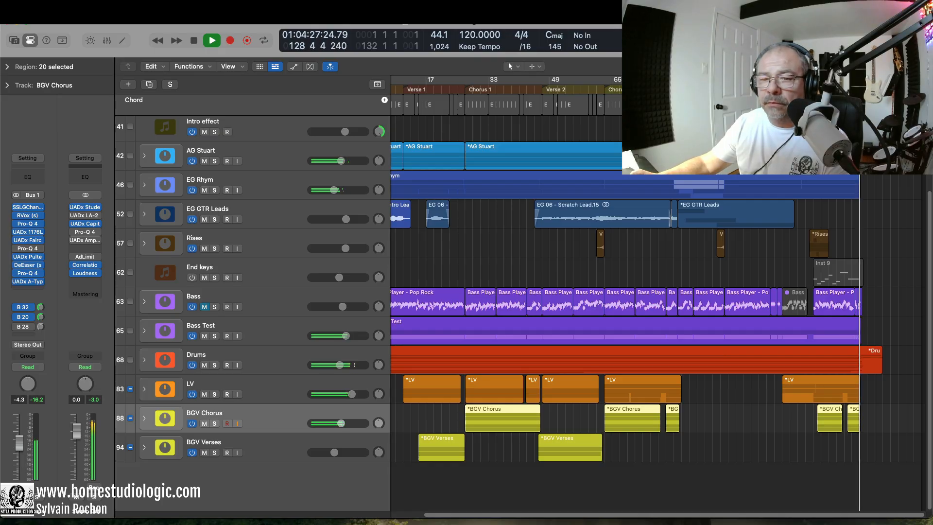
{"action": "key", "text": "space"}
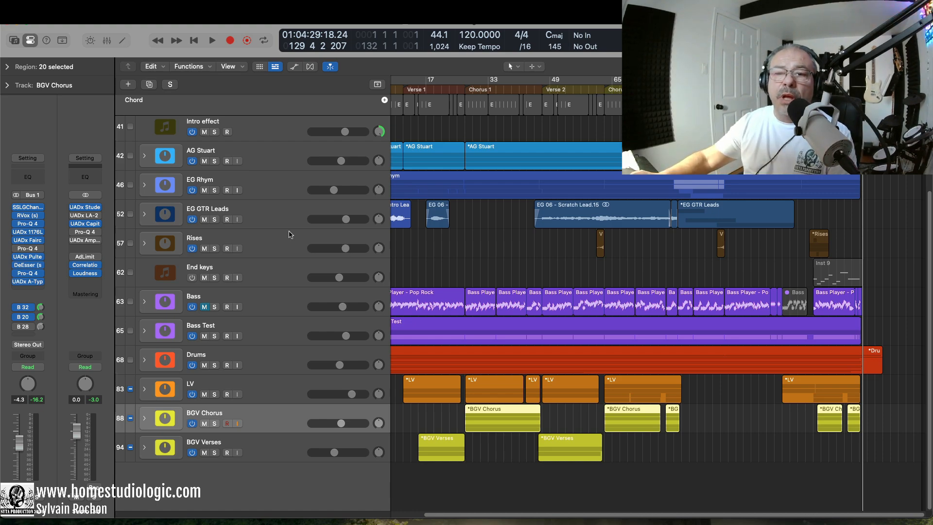
- Inspect the Bus 20 and Bus 32 sends of BGV Chorus, examine the Channel EQ on Bus 32 at 100% view, and close its window
{"action": "left_click", "coordinate": [41, 316]}
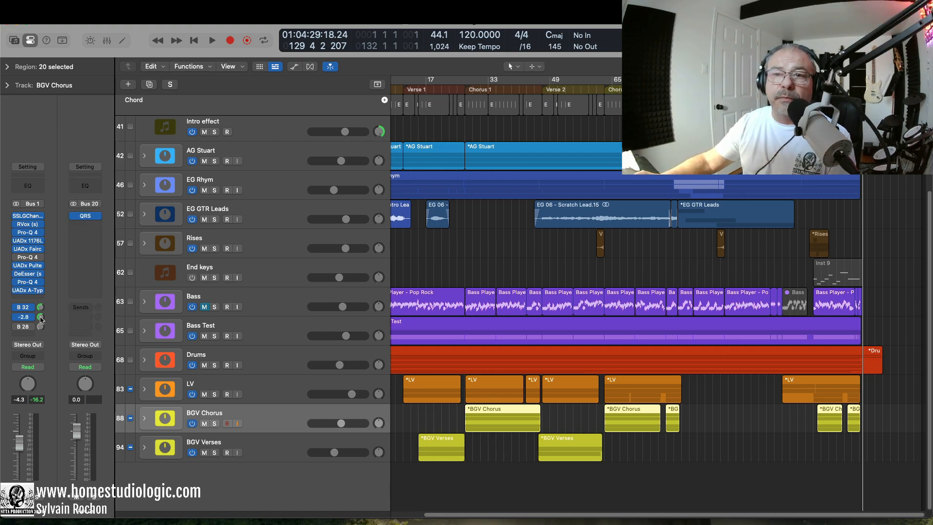
{"action": "left_click", "coordinate": [40, 307]}
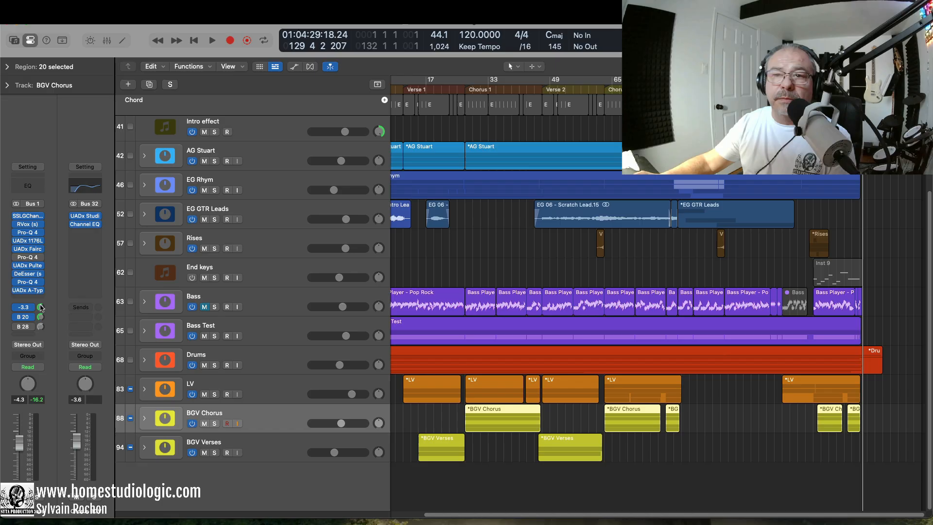
{"action": "mouse_move", "coordinate": [89, 228]}
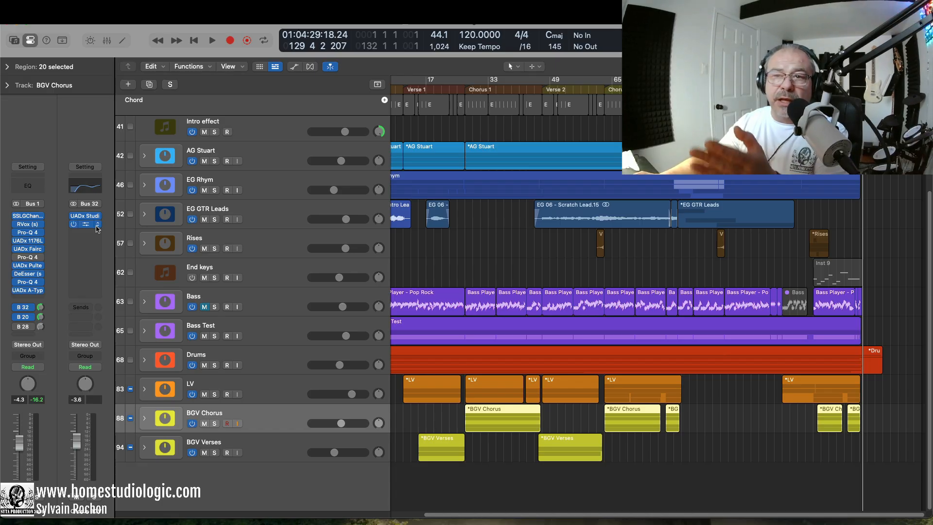
{"action": "left_click", "coordinate": [89, 228]}
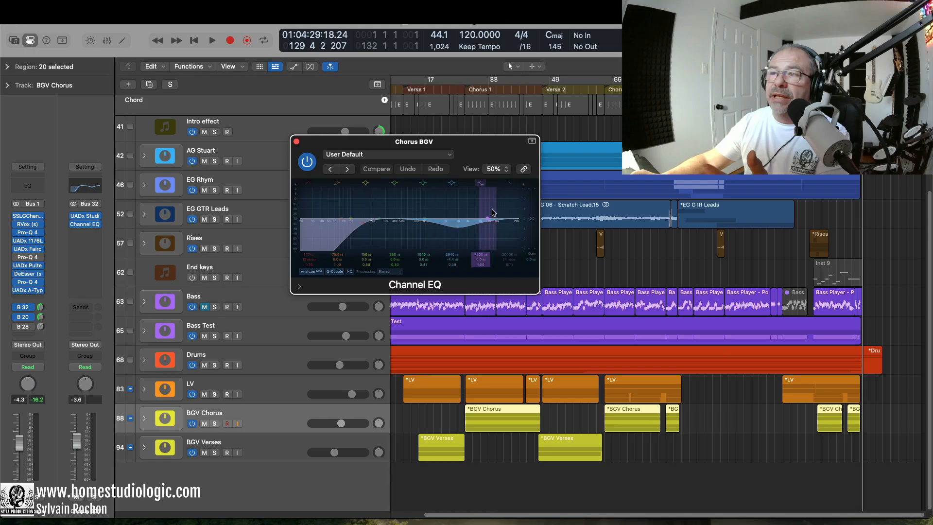
{"action": "left_click", "coordinate": [502, 172]}
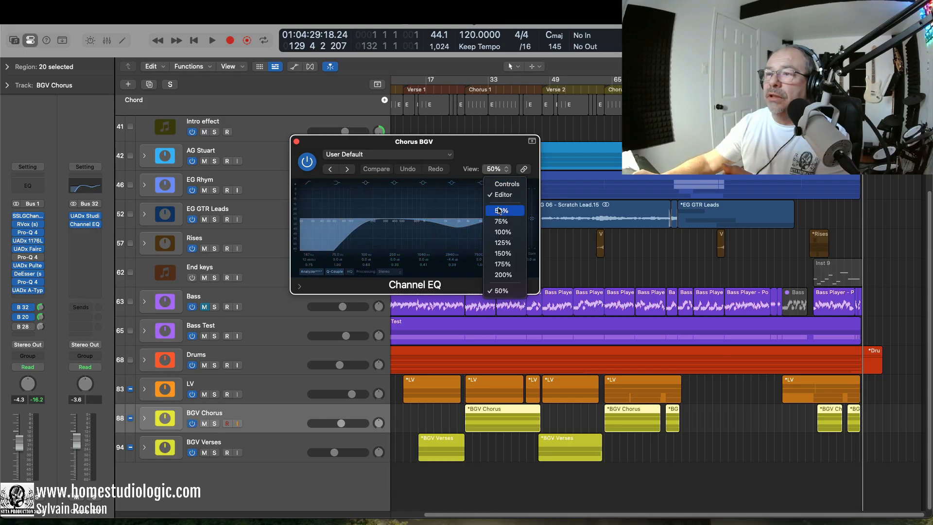
{"action": "left_click", "coordinate": [503, 233]}
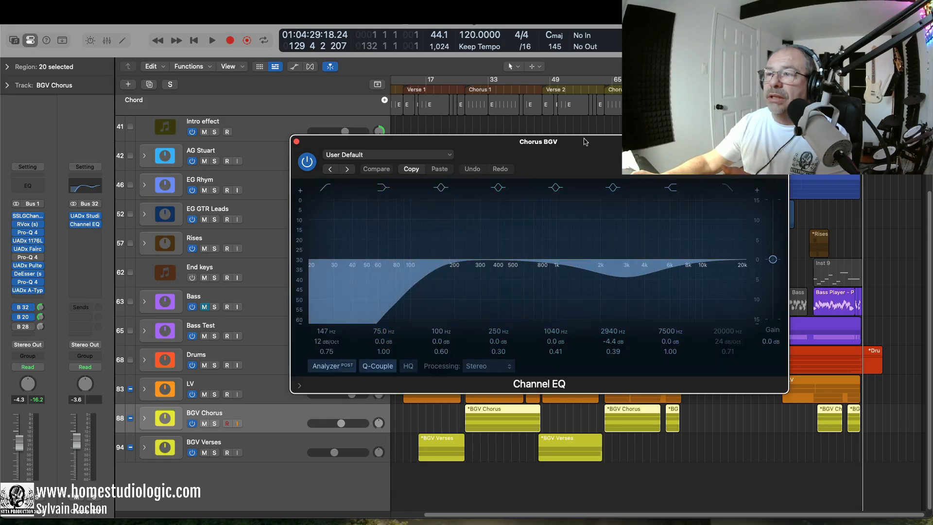
{"action": "left_click_drag", "start_coordinate": [562, 150], "coordinate": [441, 140]}
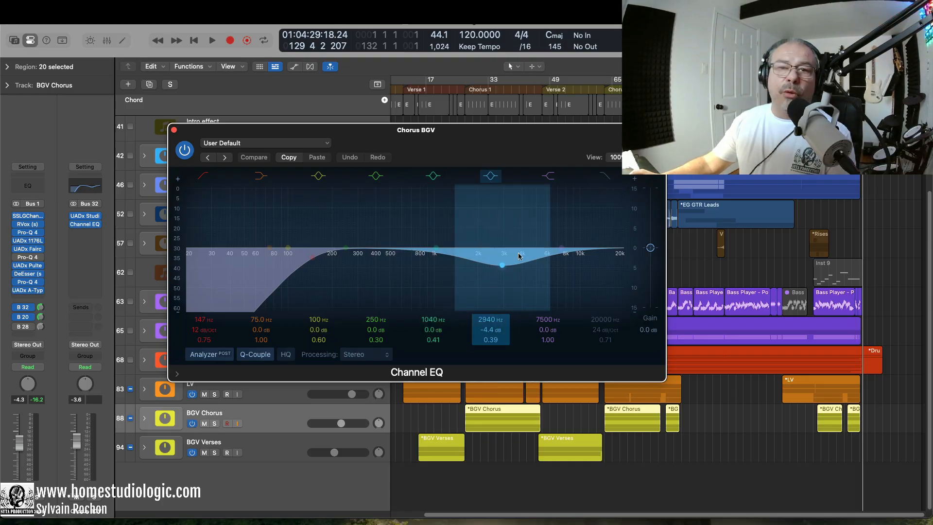
{"action": "left_click", "coordinate": [173, 129]}
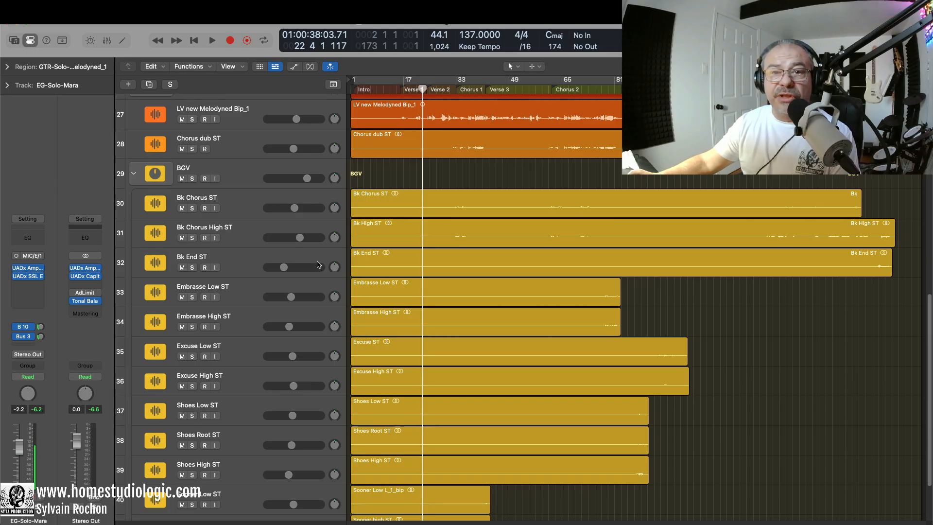
- Enlarge the background vocal tracks in the BGV stack and select Bk Chorus ST to examine its channel strip
{"action": "key", "text": "super+Down"}
{"action": "key", "text": "super+Down"}
{"action": "key", "text": "super+Down"}
{"action": "key", "text": "super+Down"}
{"action": "key", "text": "super+Down"}
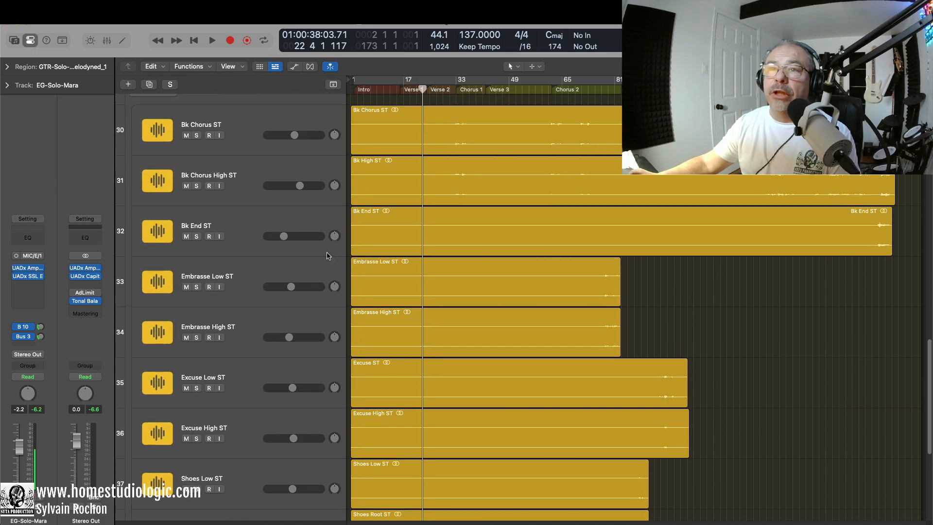
{"action": "left_click", "coordinate": [279, 146]}
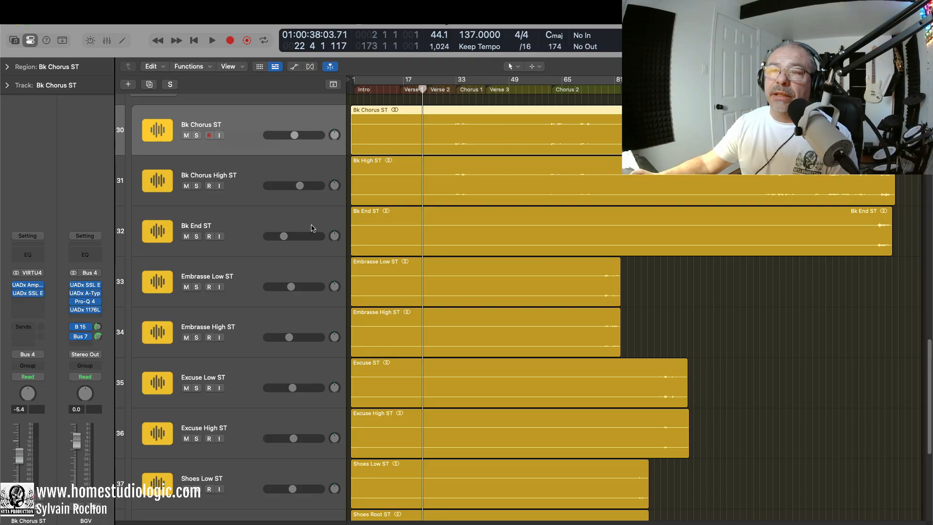
- Show the whole BGV stack and play the mix from bar 32, just before Chorus 1, to hear its background vocals
{"action": "key", "text": "super+Up"}
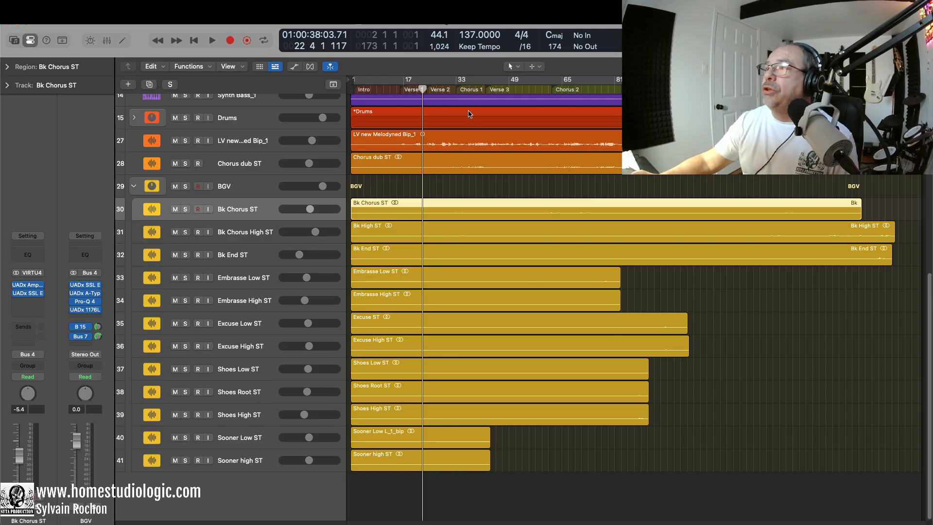
{"action": "left_click", "coordinate": [450, 89]}
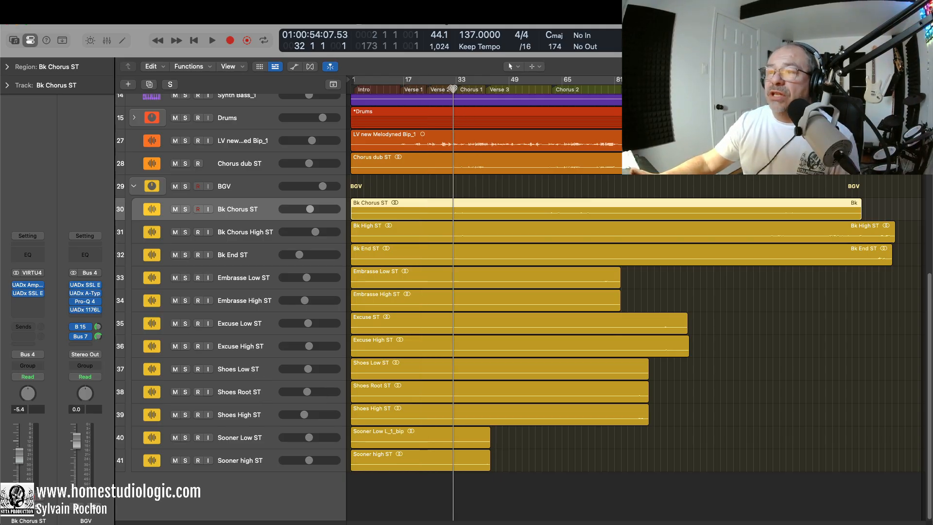
{"action": "key", "text": "space"}
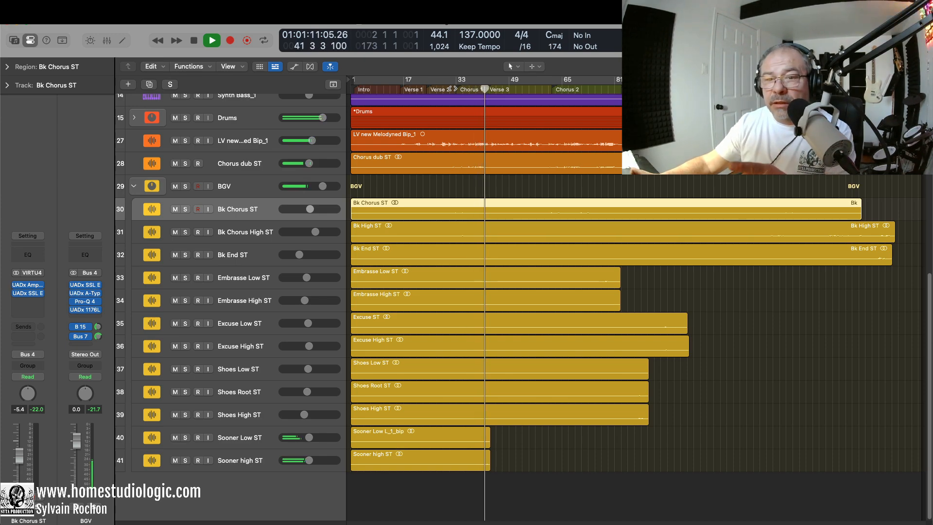
{"action": "key", "text": "space"}
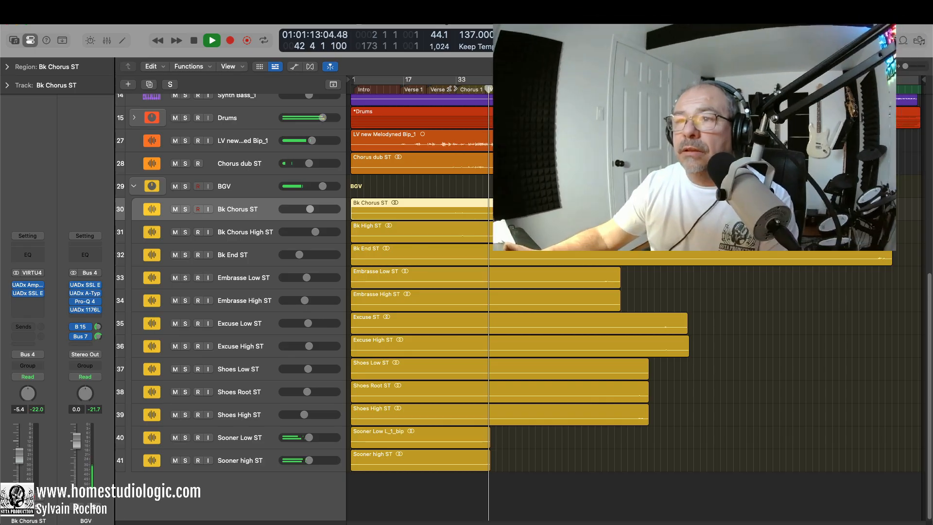